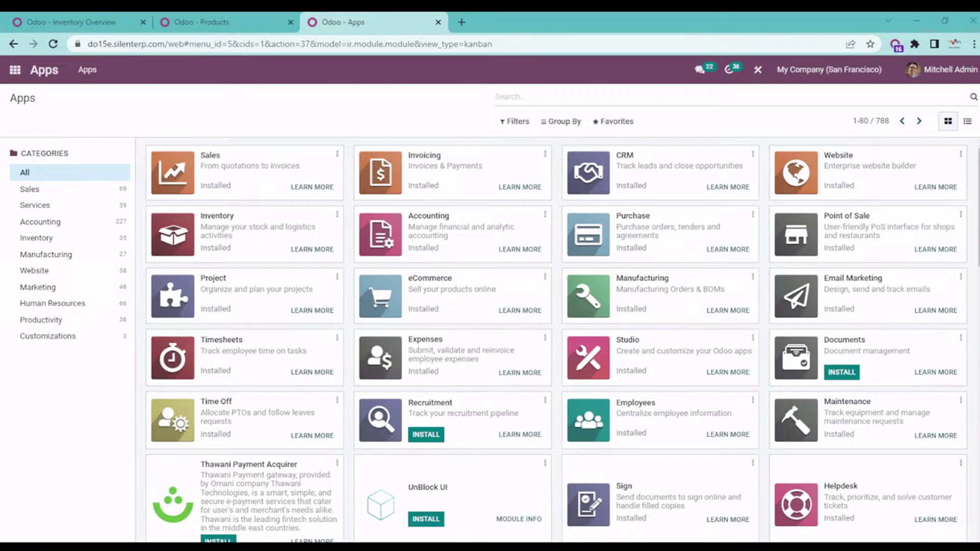
# - Search Apps for Restrict OnHand to confirm it is installed, then return to the Products catalogue
pyautogui.click(571, 98)
pyautogui.write('Restrict OnHand')
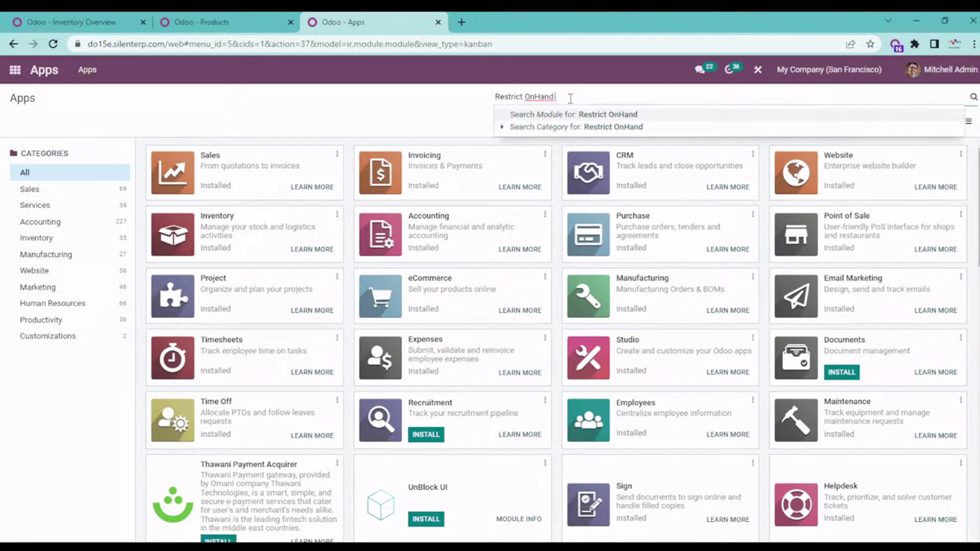
pyautogui.press('Return')
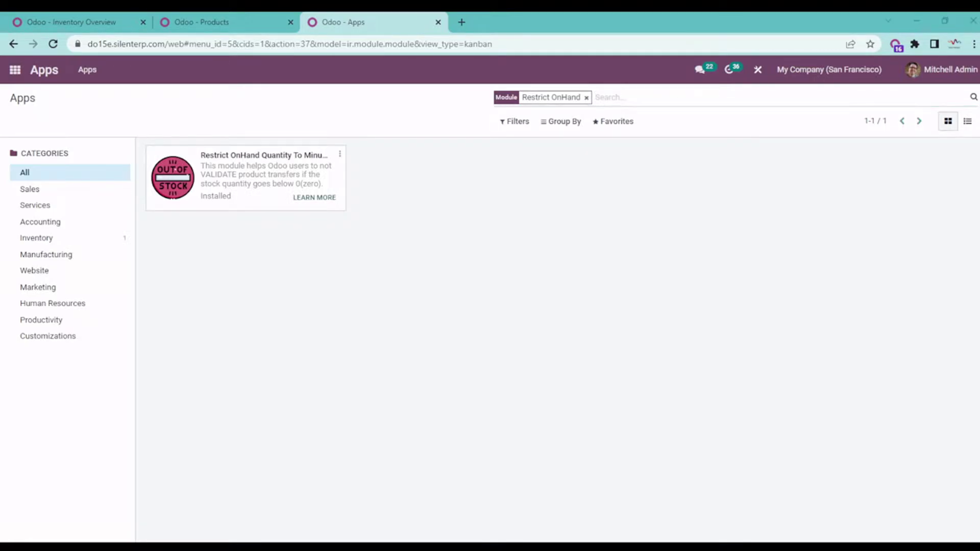
pyautogui.click(244, 23)
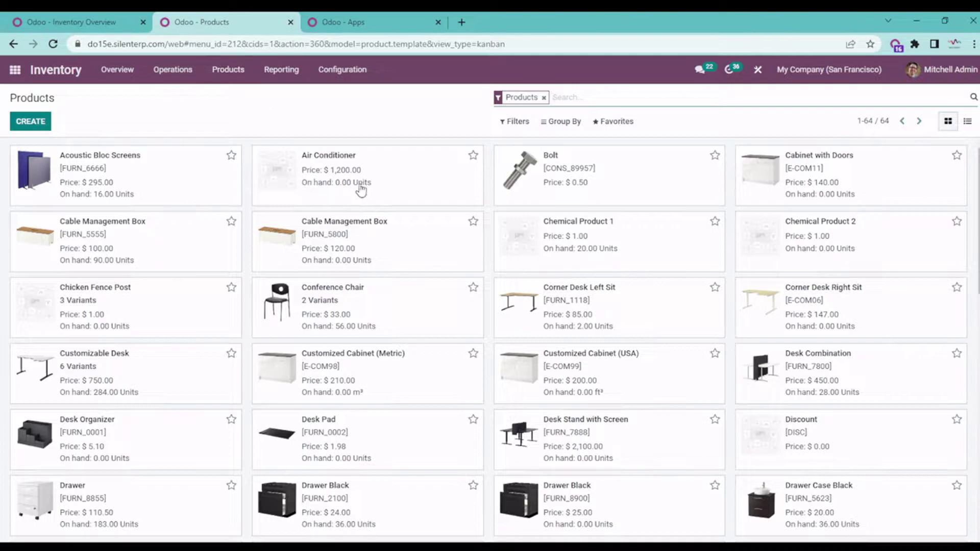
# - Open the Drawer Black [FURN_2100] product to see its 36.00 units on hand
pyautogui.scroll(-1, 360, 194)
pyautogui.scroll(-1, 359, 215)
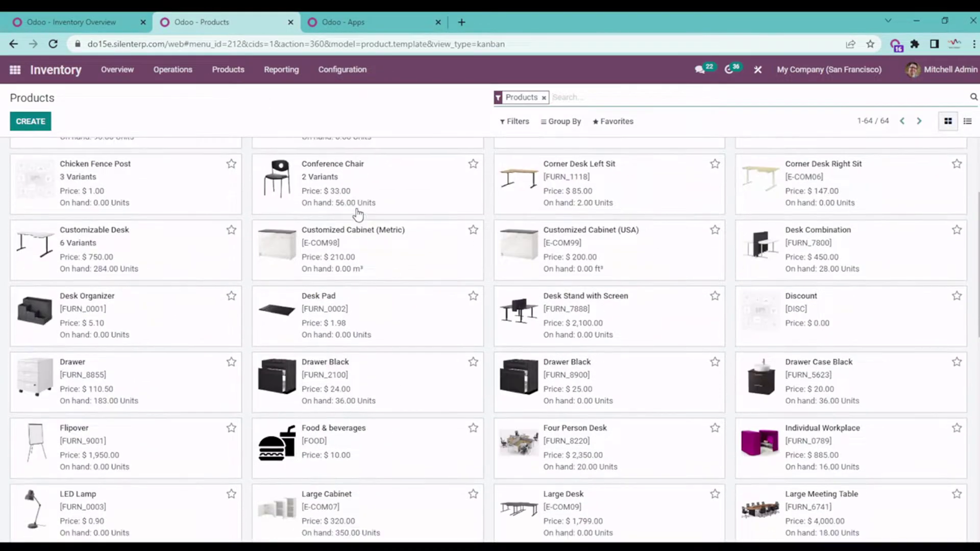
pyautogui.click(347, 381)
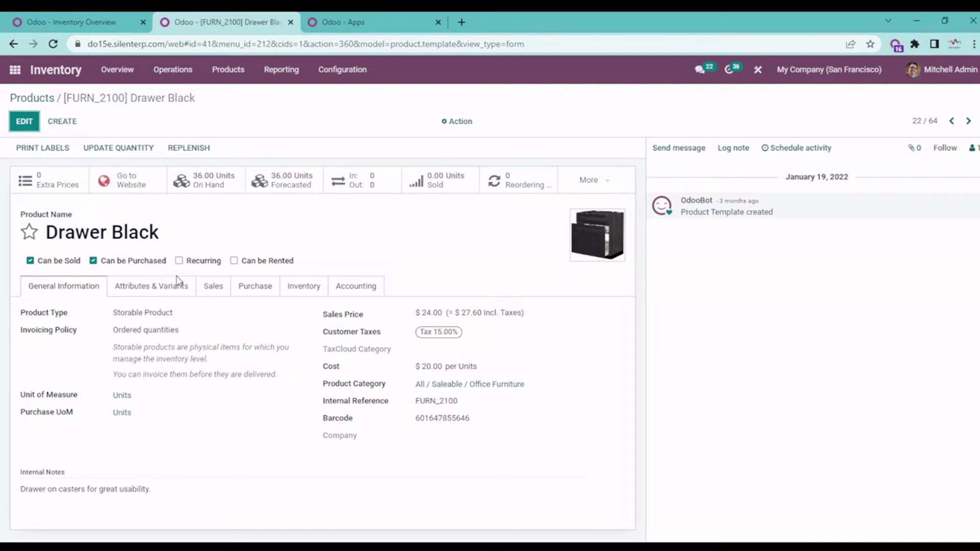
# - Start a new delivery order from Delivery Orders to process, delivering to MacD
pyautogui.click(128, 70)
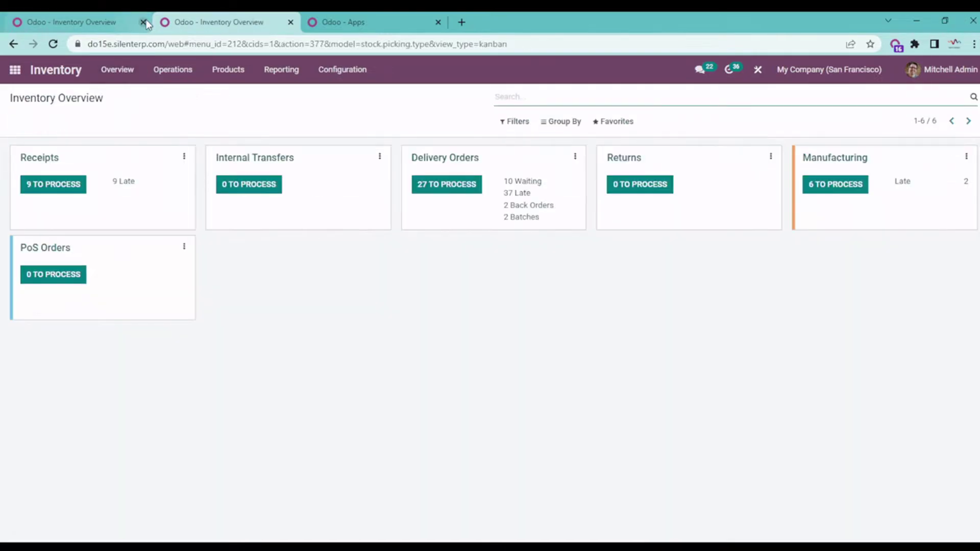
pyautogui.click(144, 23)
pyautogui.click(453, 192)
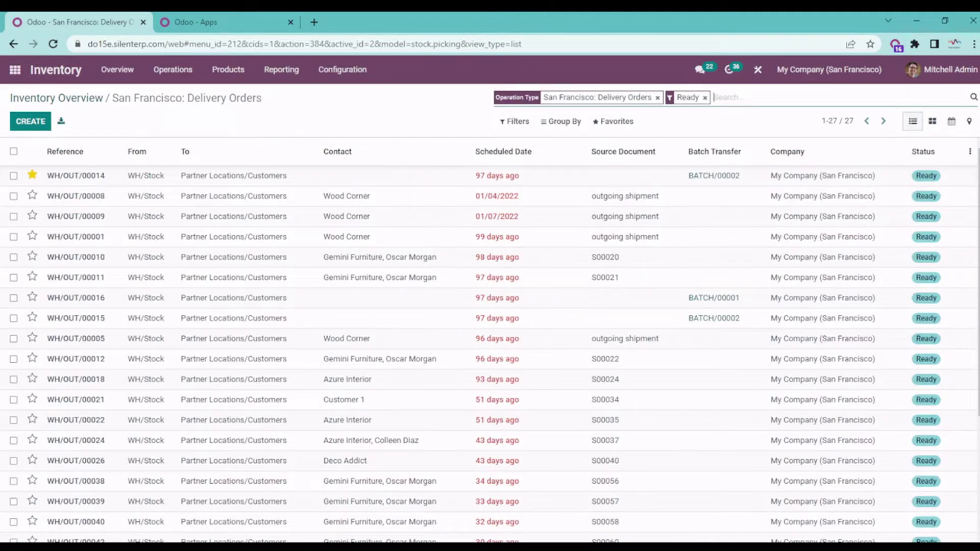
pyautogui.click(40, 122)
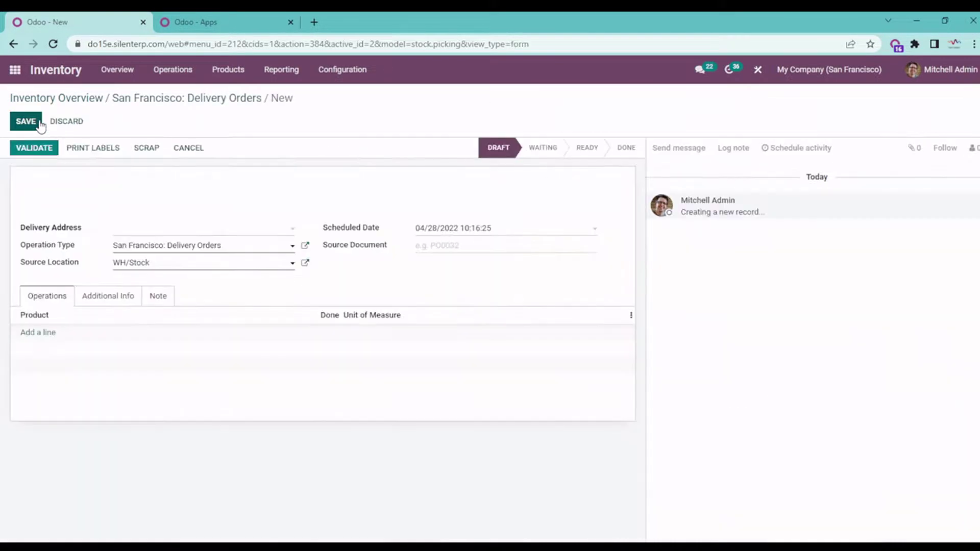
pyautogui.click(161, 231)
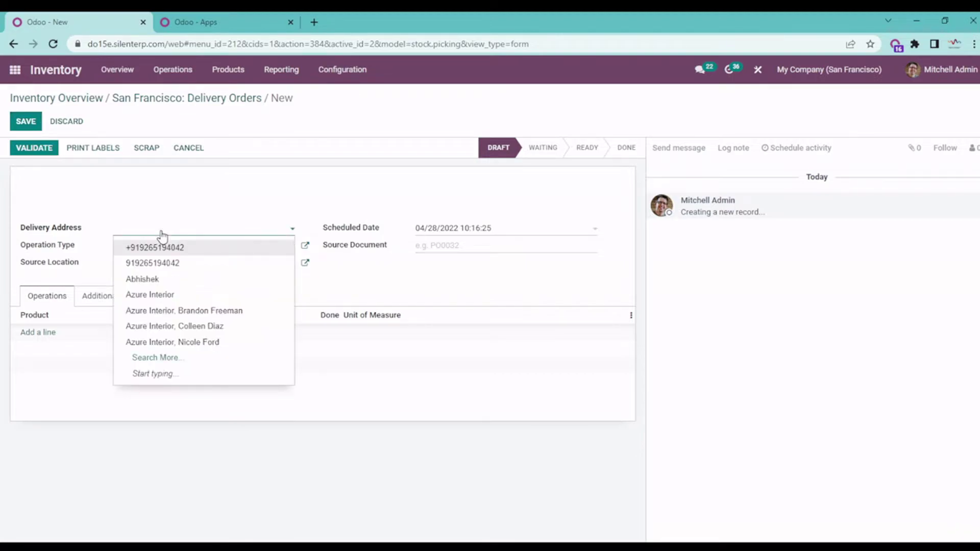
pyautogui.write('mac')
pyautogui.press('Return')
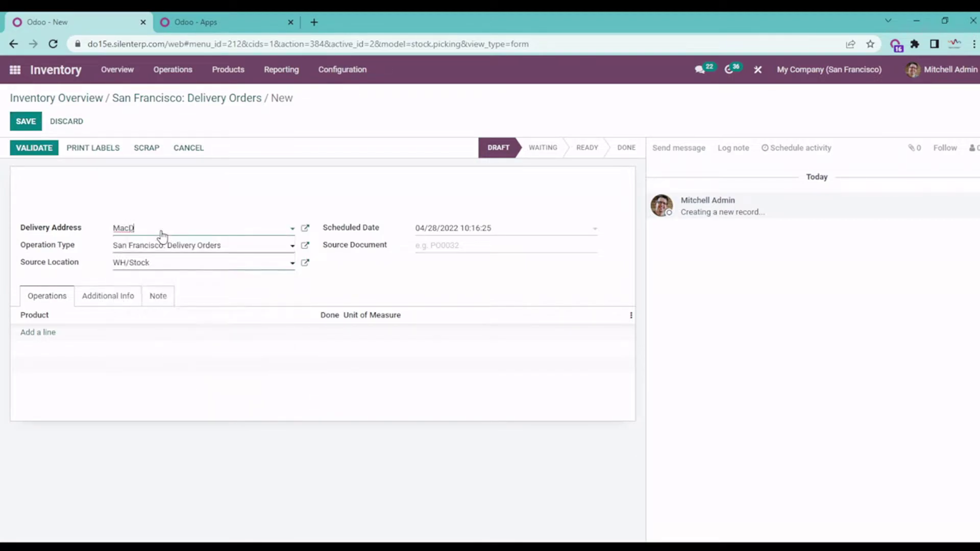
# - Add a [FURN_2100] Drawer Black line and try opening its detailed operations
pyautogui.click(51, 336)
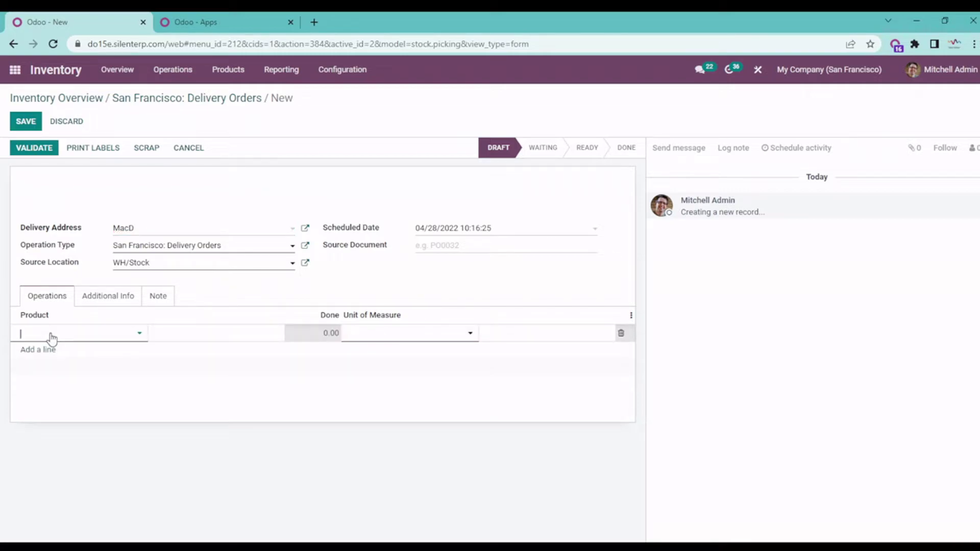
pyautogui.write('drawer b')
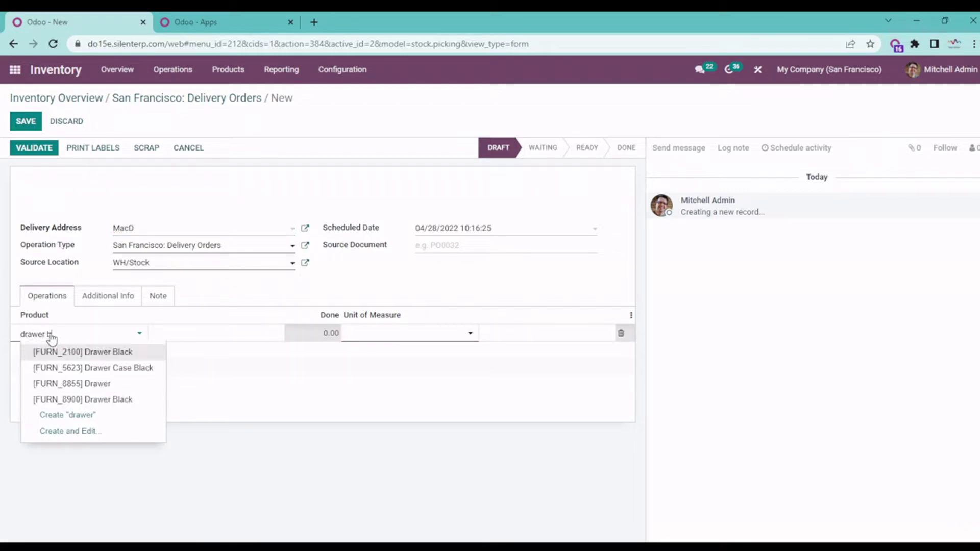
pyautogui.click(79, 352)
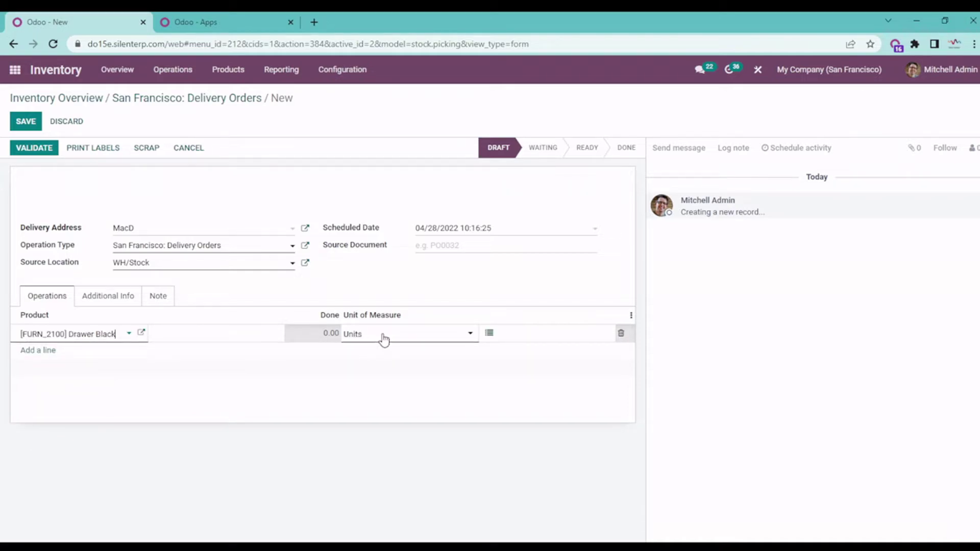
pyautogui.click(489, 335)
pyautogui.click(490, 336)
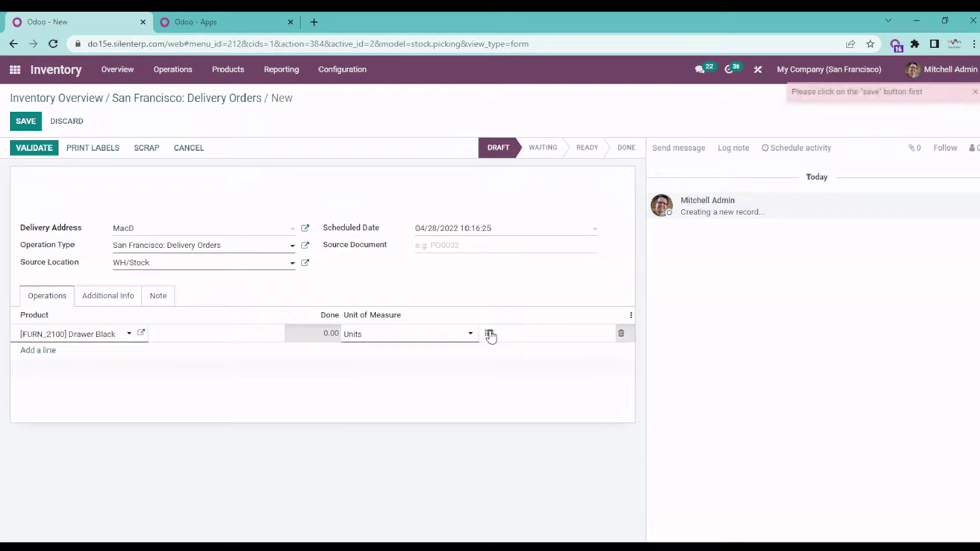
# - Save the delivery order and add a detailed operation line for Drawer Black
pyautogui.click(34, 125)
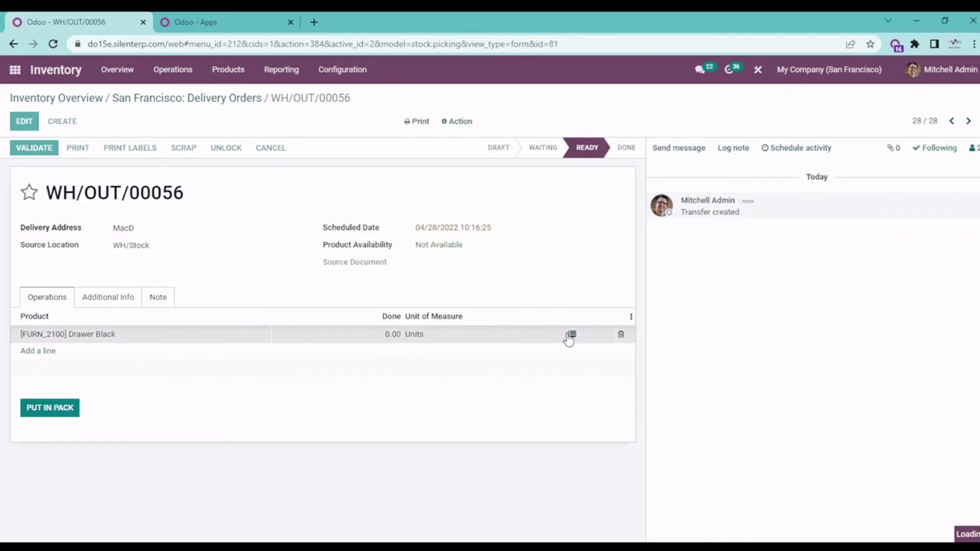
pyautogui.click(570, 336)
pyautogui.click(226, 188)
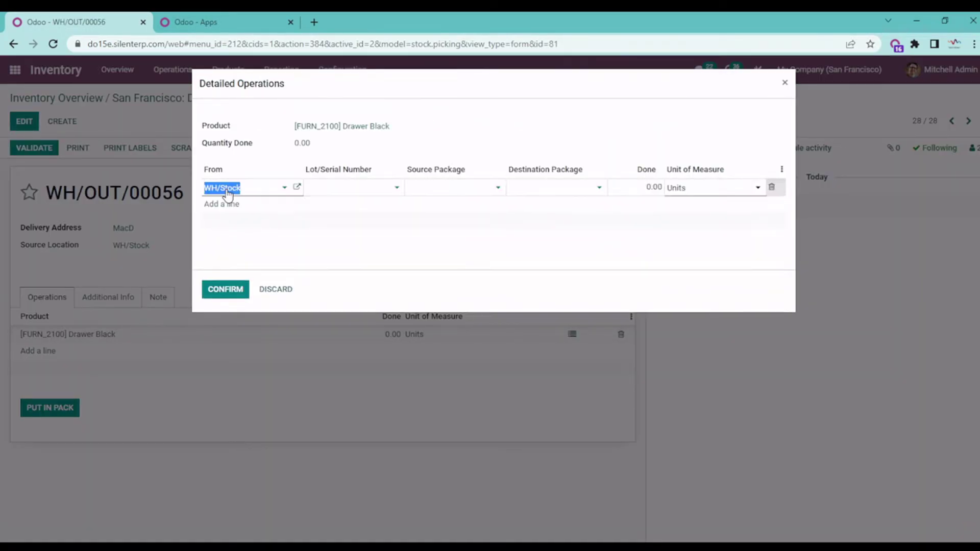
pyautogui.click(541, 189)
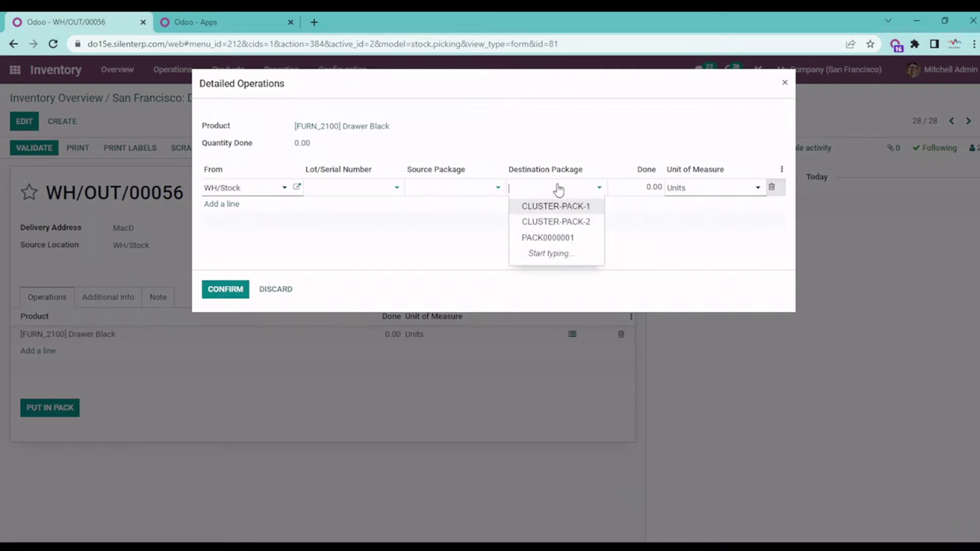
pyautogui.click(639, 187)
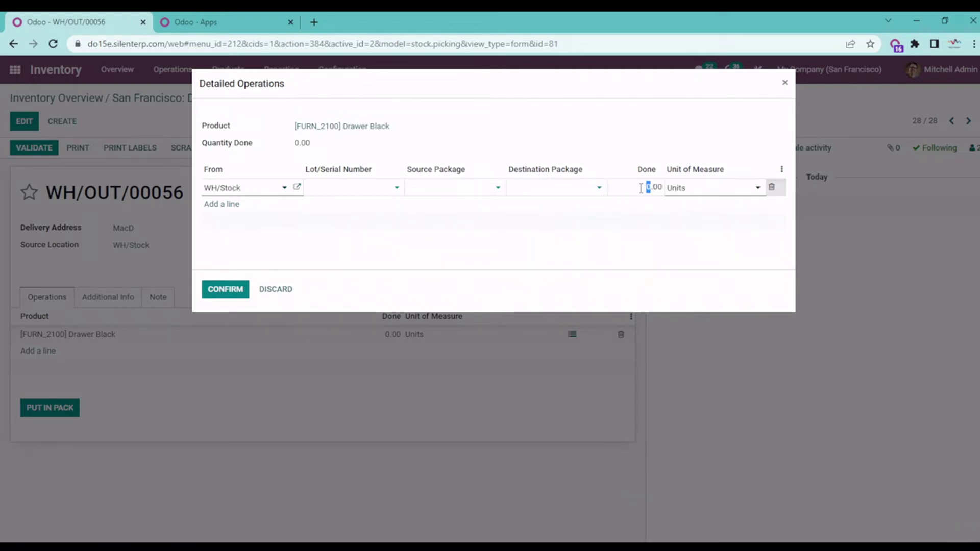
pyautogui.doubleClick(640, 189)
pyautogui.write('38')
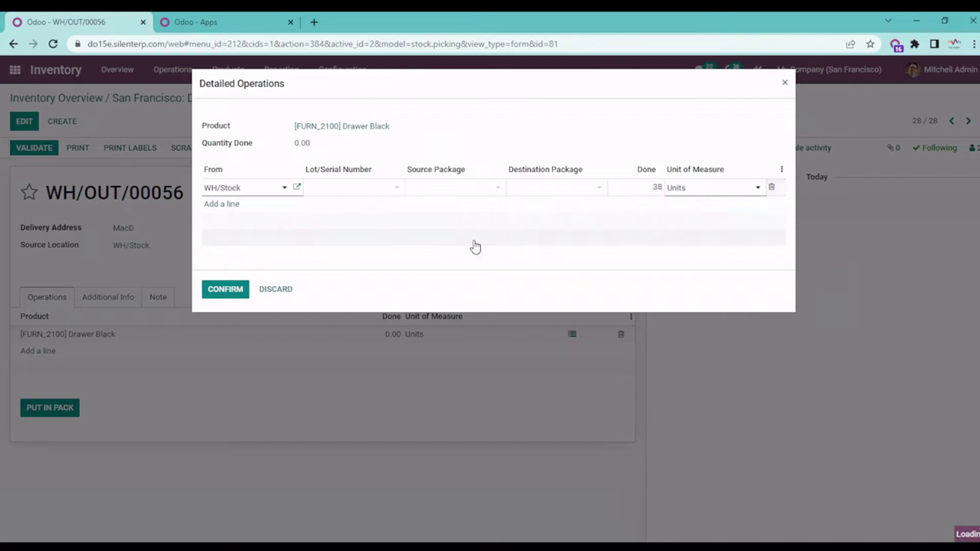
pyautogui.click(365, 192)
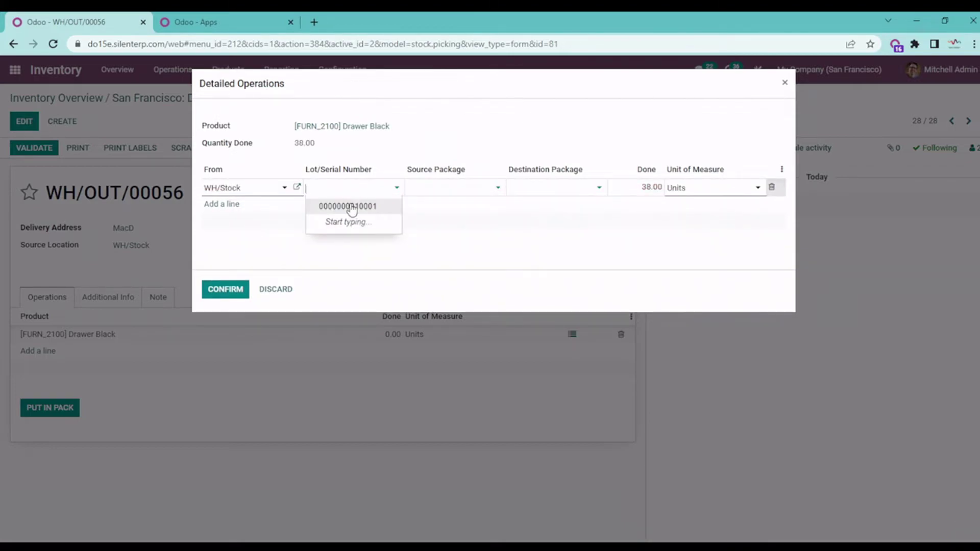
pyautogui.click(350, 206)
pyautogui.click(223, 294)
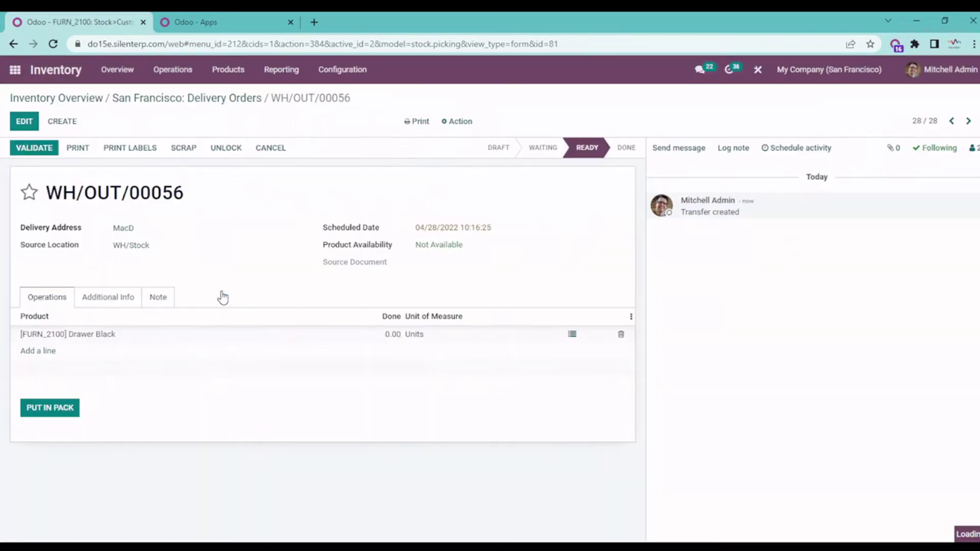
pyautogui.click(572, 334)
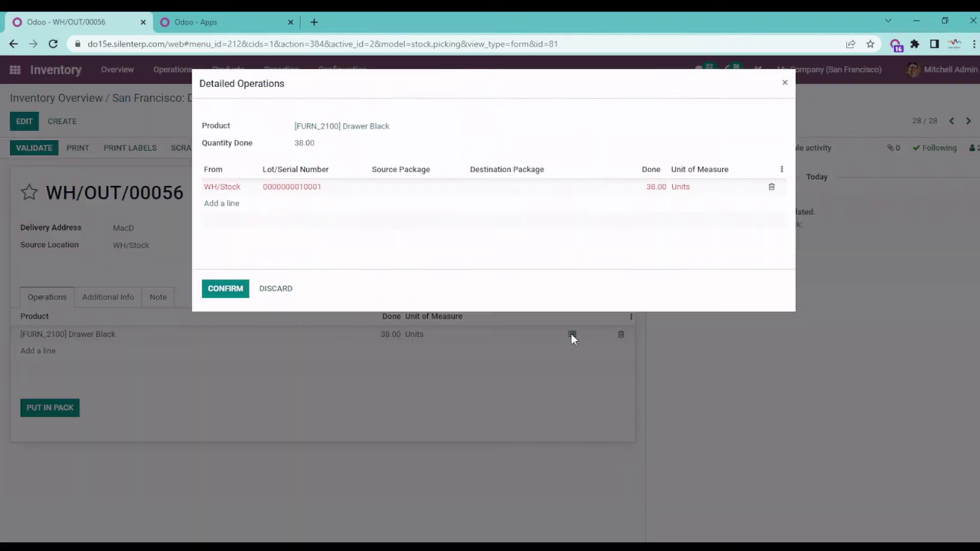
pyautogui.click(786, 84)
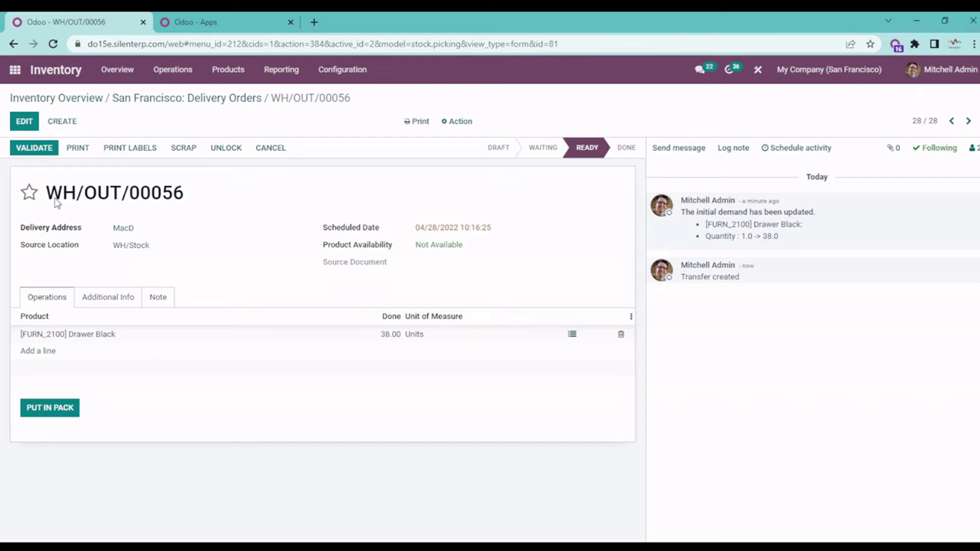
pyautogui.click(34, 148)
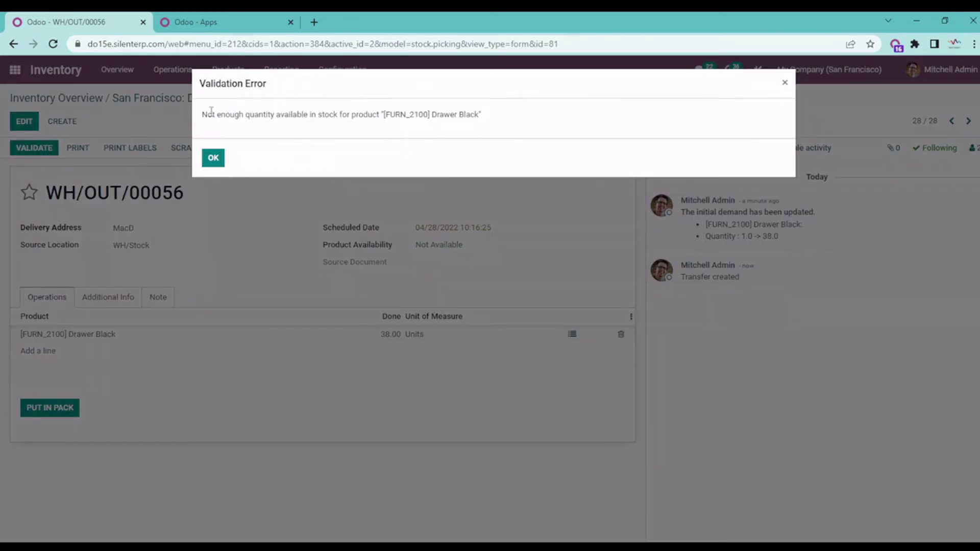
pyautogui.moveTo(202, 114); pyautogui.dragTo(480, 114)
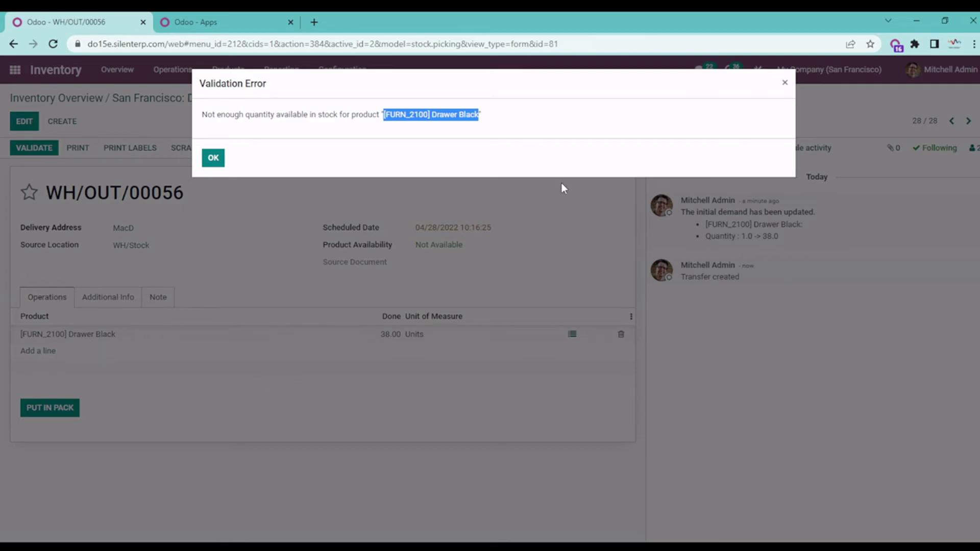
pyautogui.click(214, 158)
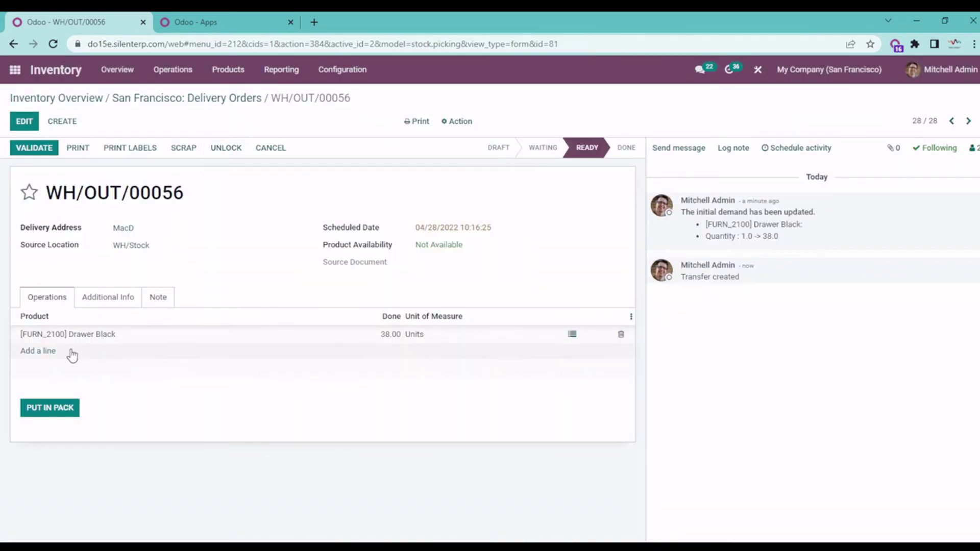
pyautogui.click(26, 125)
pyautogui.click(29, 145)
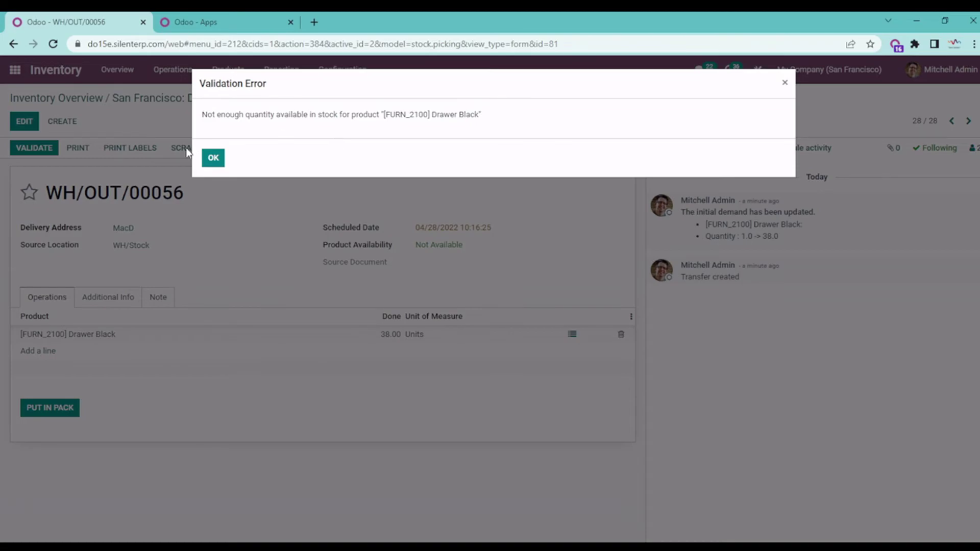
pyautogui.click(213, 159)
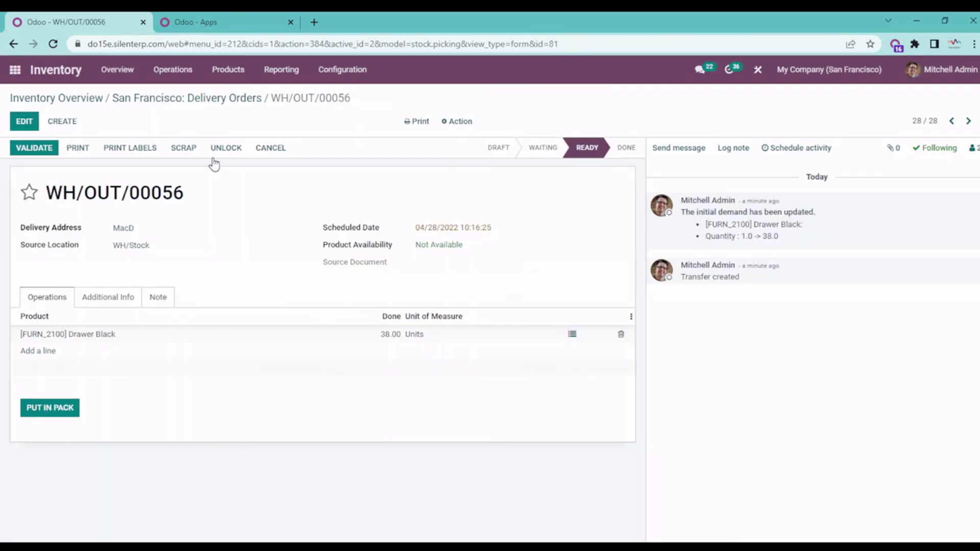